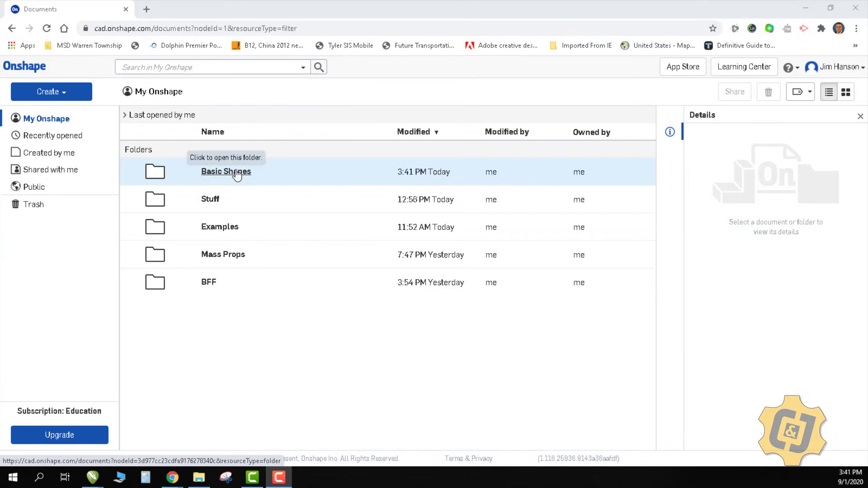
In the Basic Shapes folder, create a new document named 'Basic 7' and open it
click(236, 173)
click(59, 94)
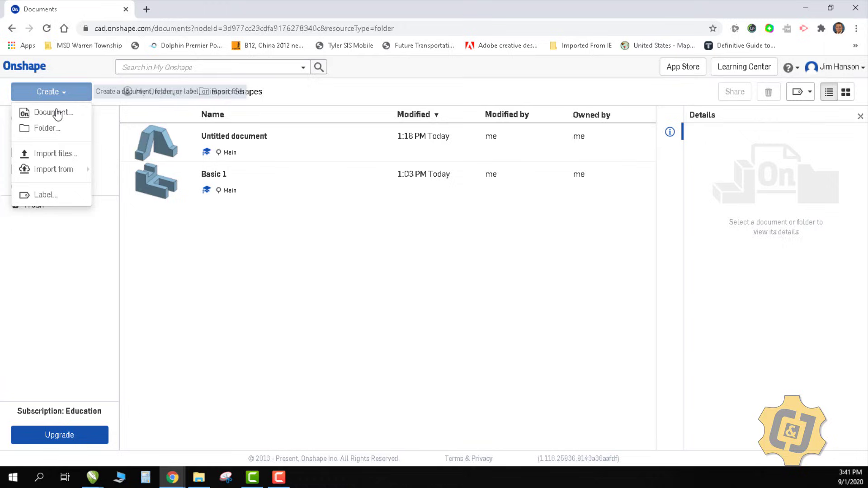
click(56, 113)
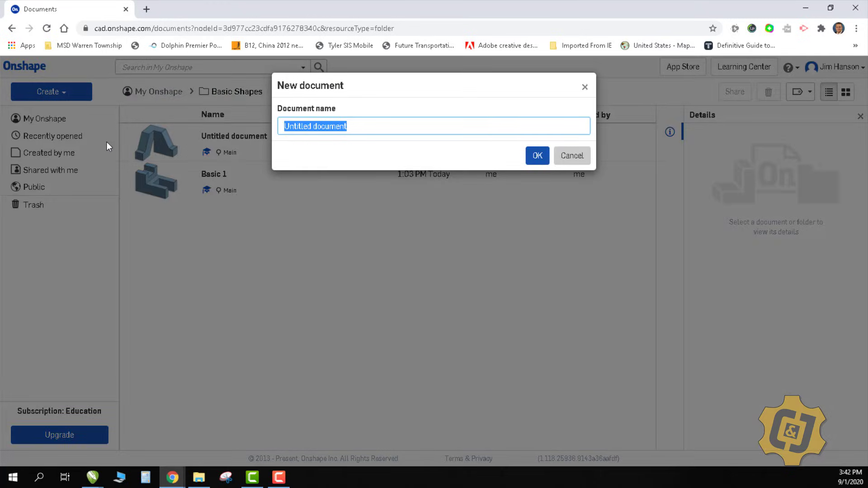
text(Basic 7)
key(Return)
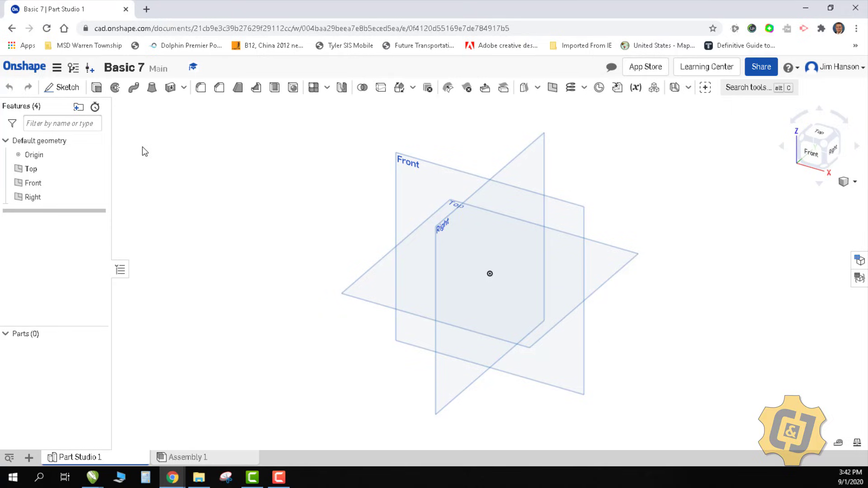
On the Front plane, draw a corner rectangle starting at the origin
click(63, 87)
click(404, 177)
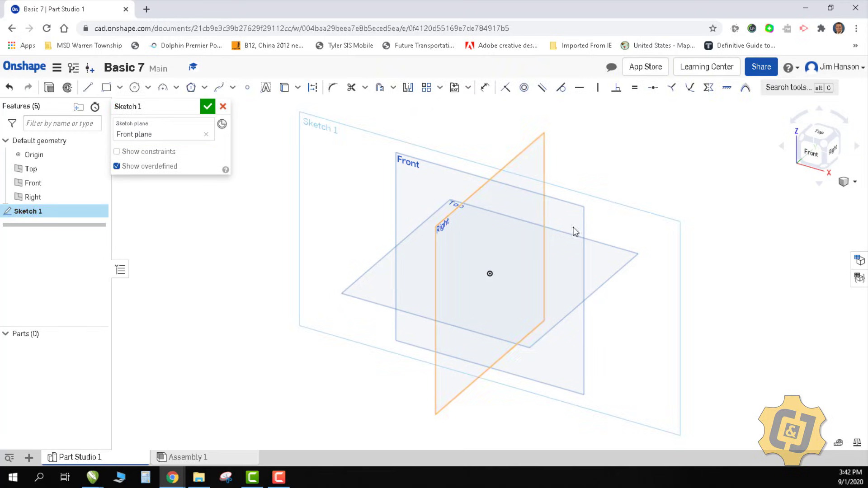
click(808, 165)
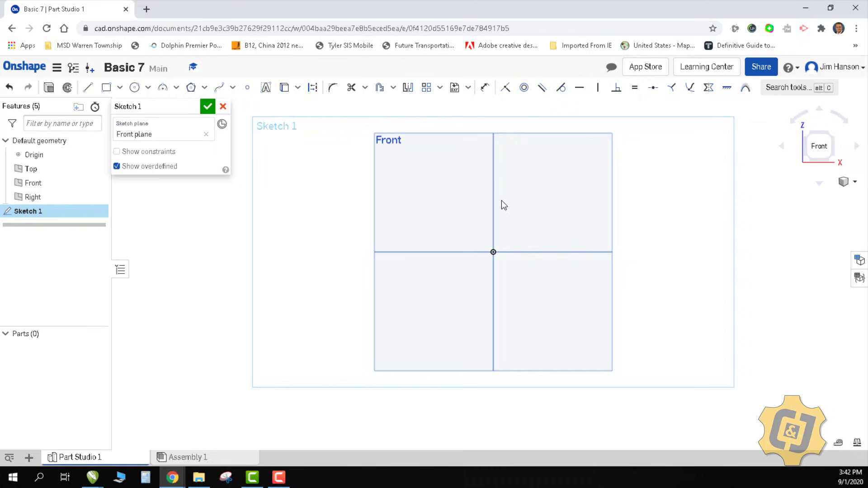
scroll(501, 200, up, 3)
scroll(390, 195, up, 3)
click(106, 87)
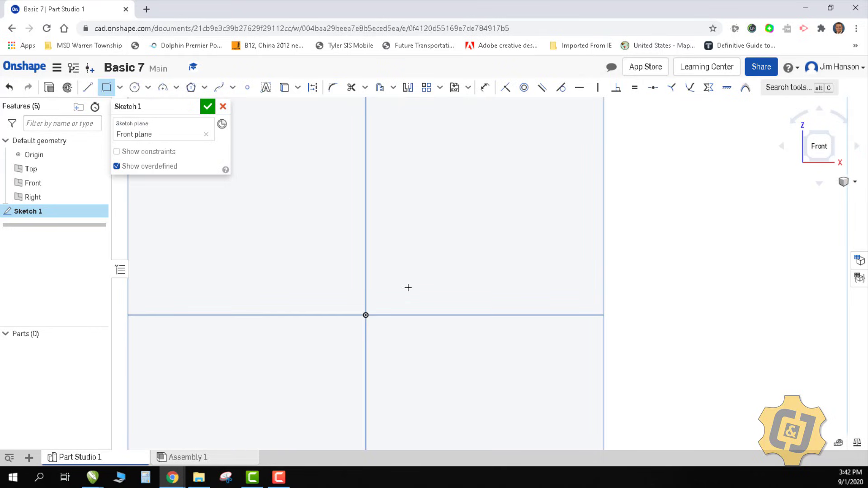
click(365, 315)
click(616, 174)
right_click(670, 180)
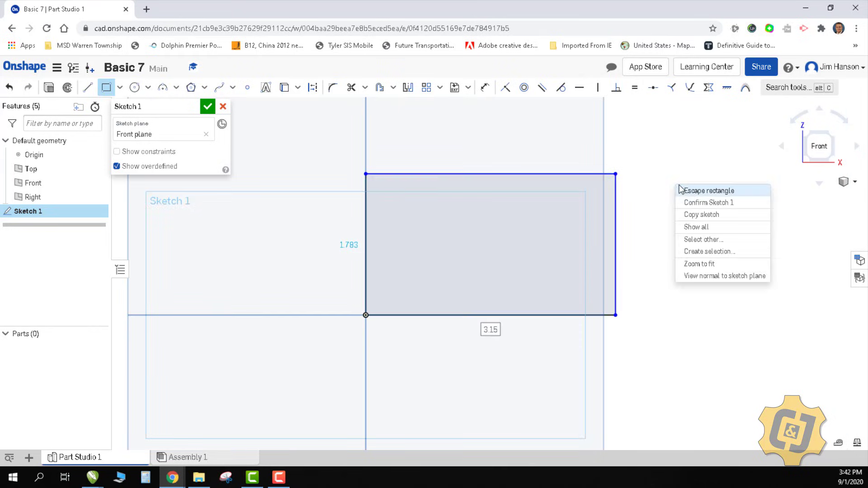
key(Escape)
key(alt+Tab)
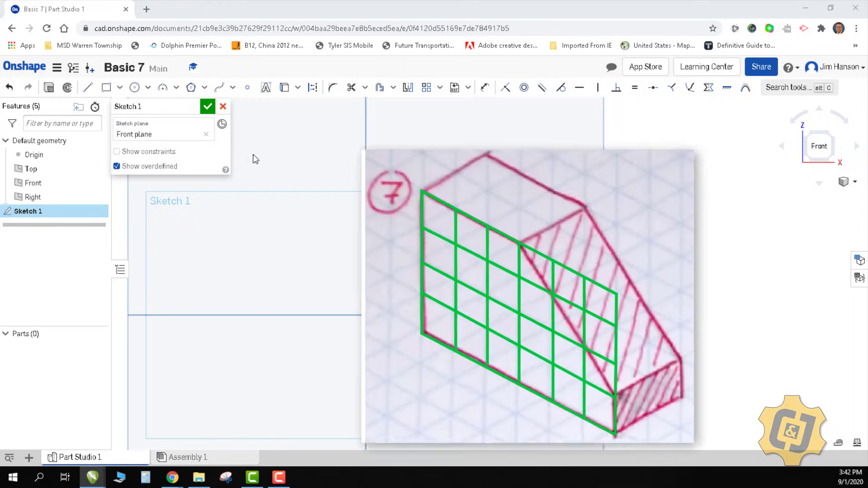
Dimension the rectangle 1 tall and 1.5 wide, return to isometric, and finish Sketch 1
key(u)
click(366, 210)
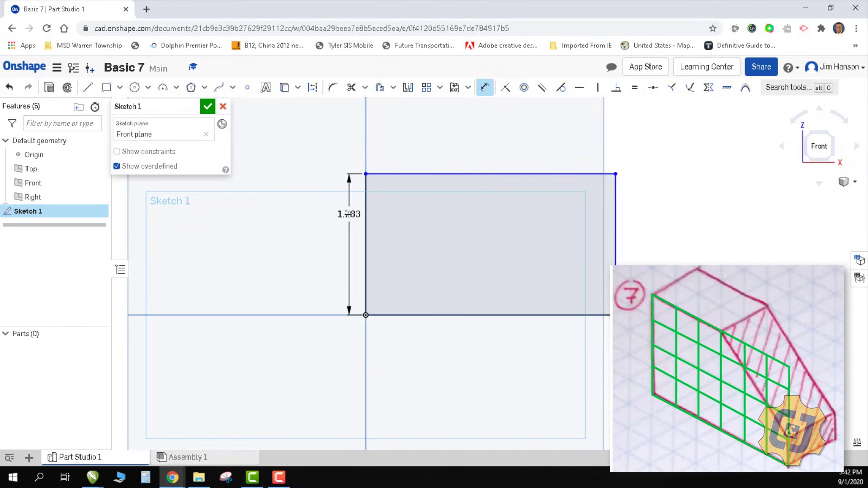
click(346, 213)
key(Return)
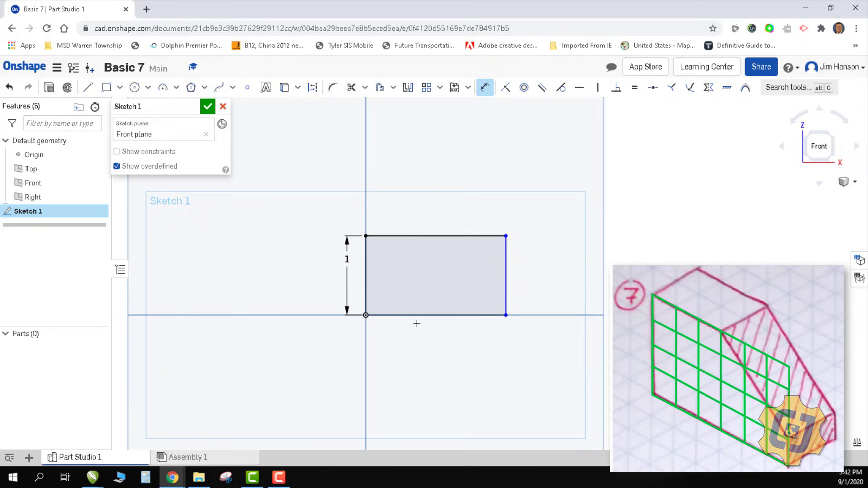
click(416, 316)
text(1.5)
key(Return)
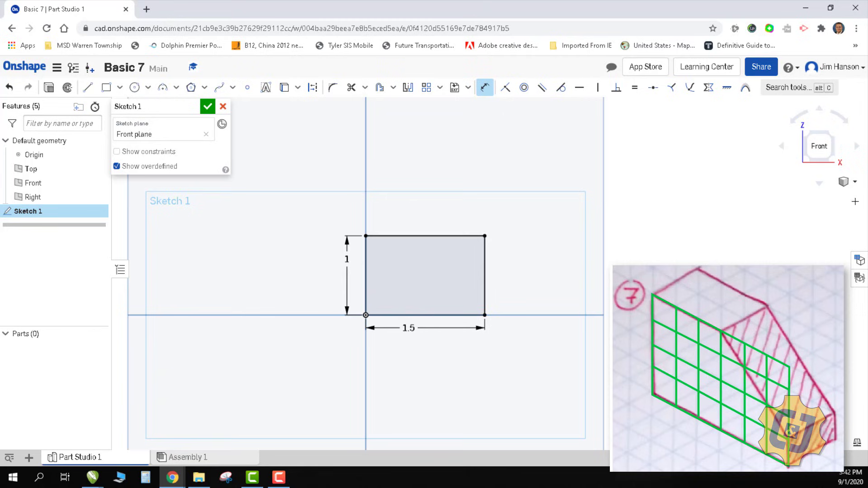
click(845, 183)
click(827, 197)
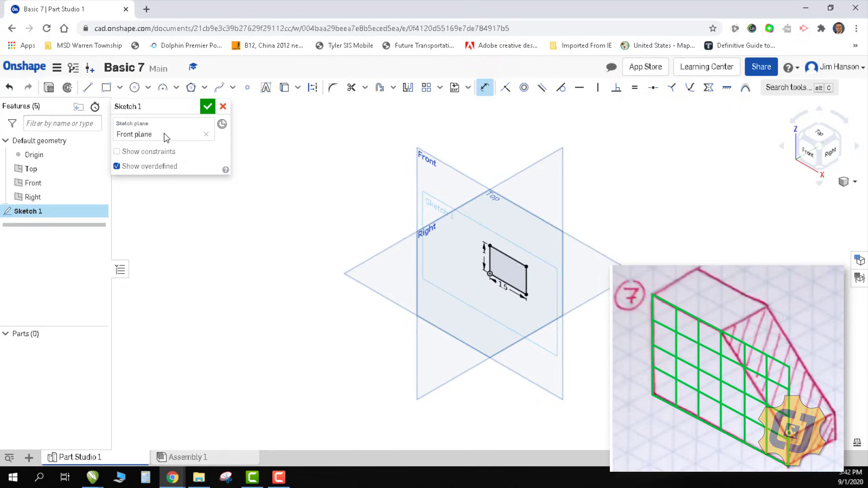
click(207, 106)
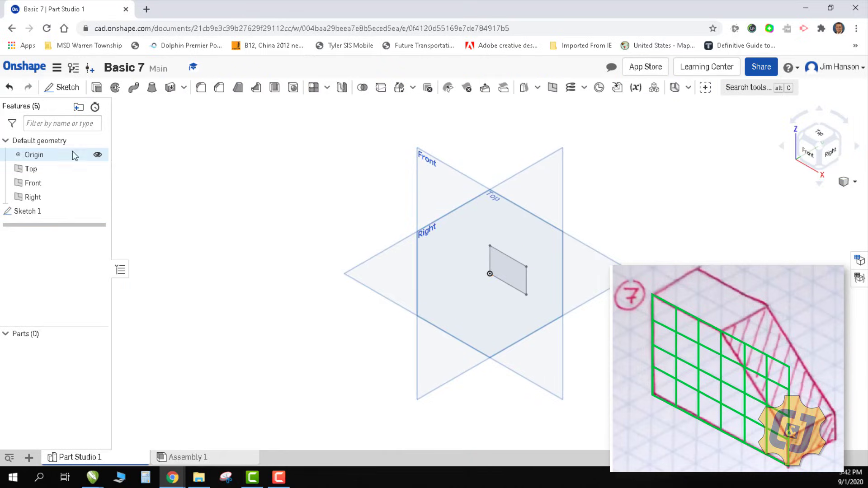
Hide the origin and default planes, then extrude the Sketch 1 rectangle 0.5 in deep
click(97, 155)
click(97, 183)
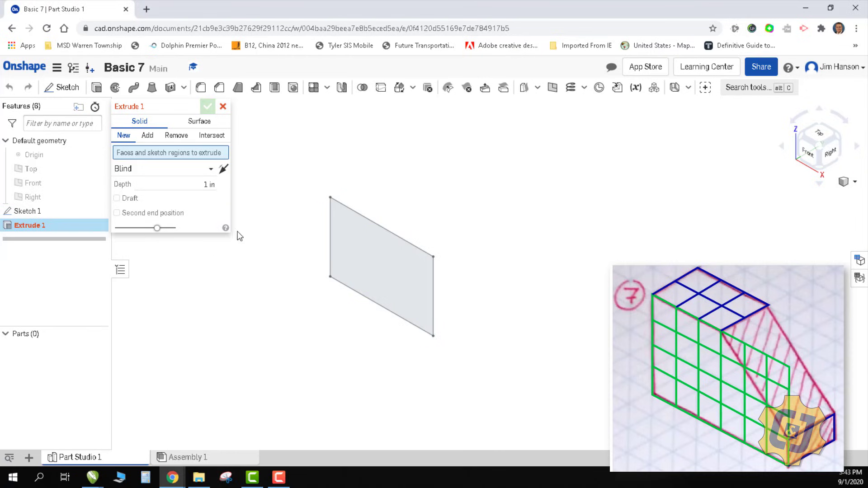
click(370, 260)
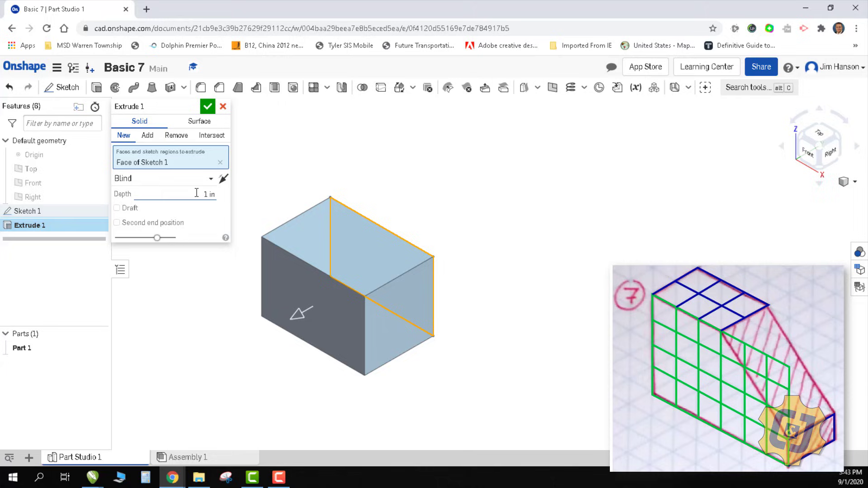
key(BackSpace)
text(0.5)
key(Return)
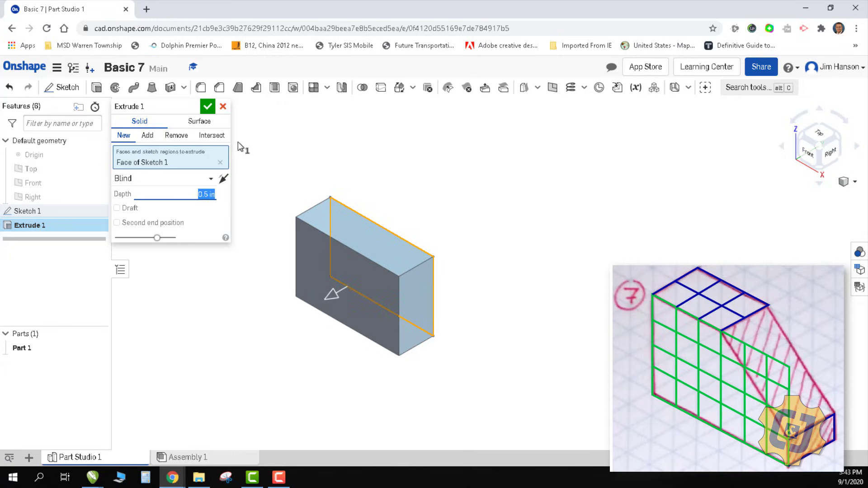
click(212, 111)
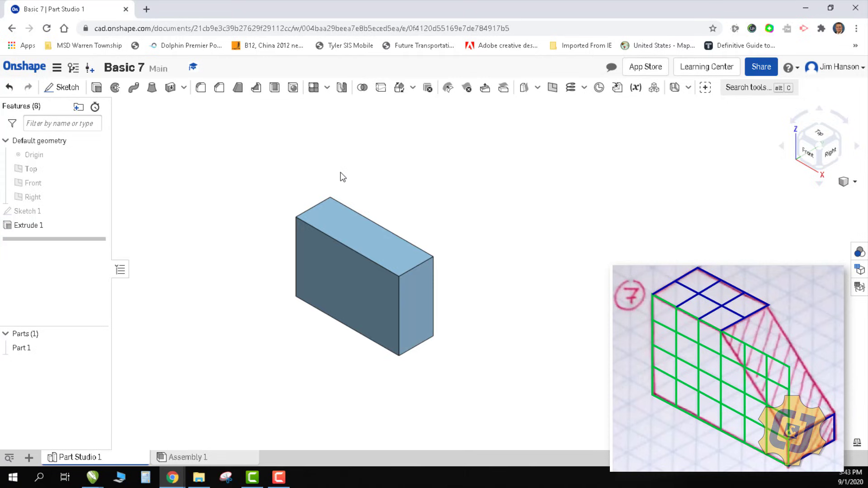
key(f)
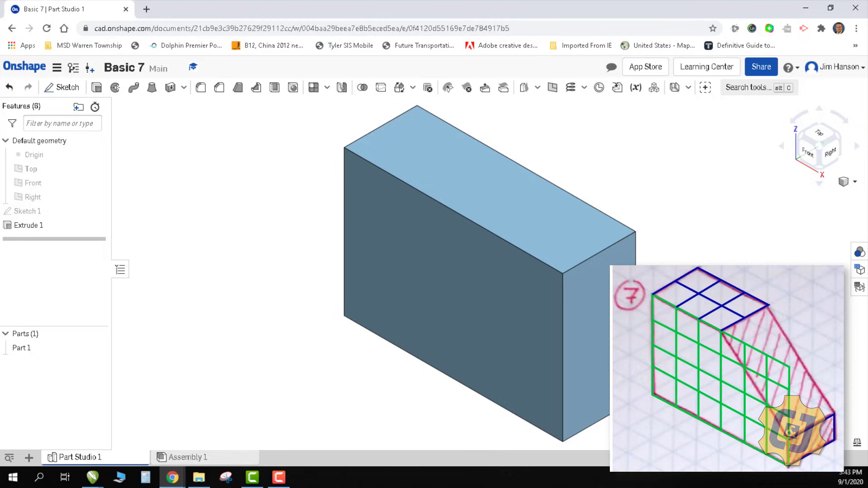
key(alt+Tab)
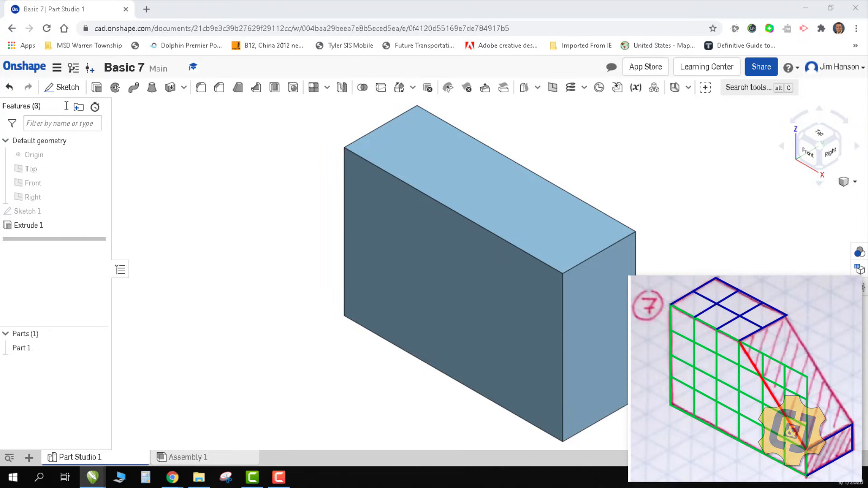
Start Sketch 2 on the block's front face, viewed straight on
click(63, 88)
click(487, 300)
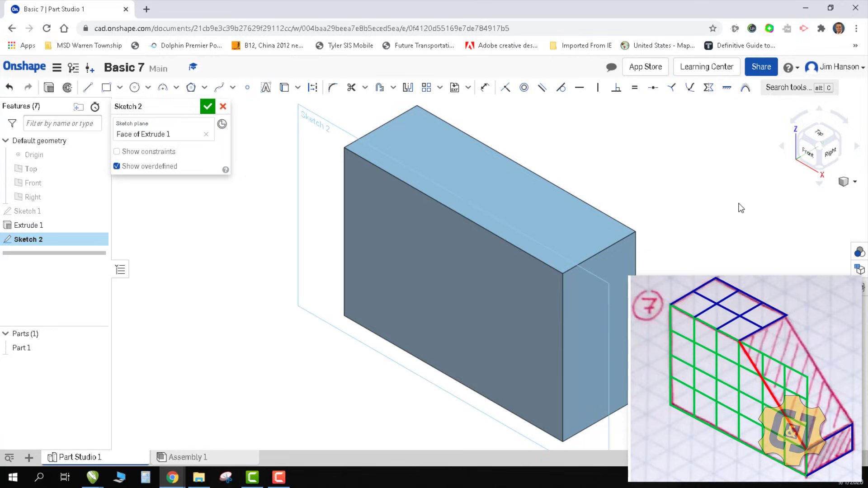
click(811, 163)
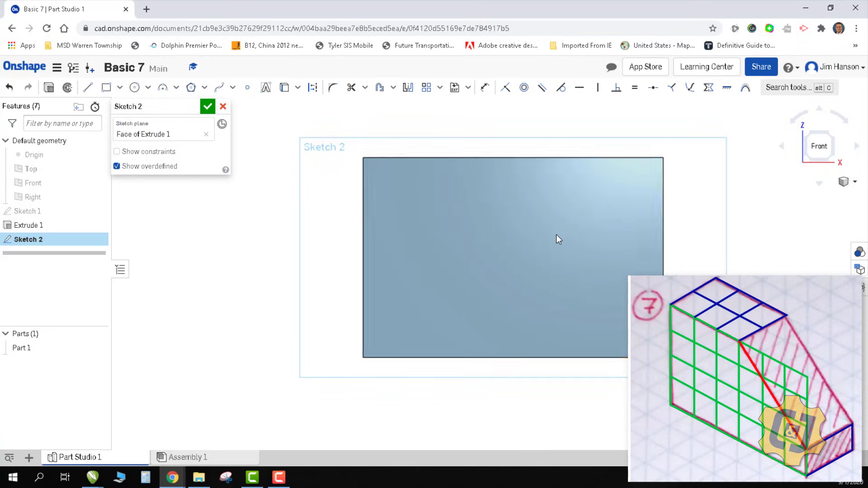
middle_drag(557, 234, 508, 239)
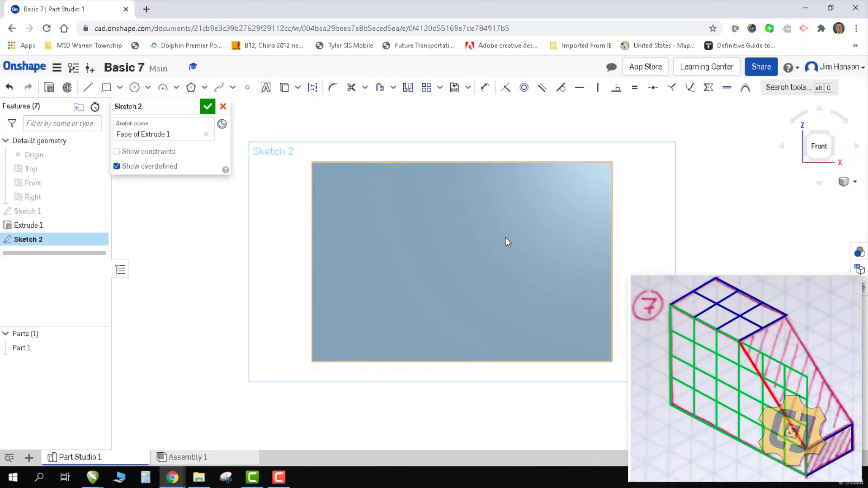
Draw a diagonal line from the top edge to the right edge across the upper-right corner
click(88, 88)
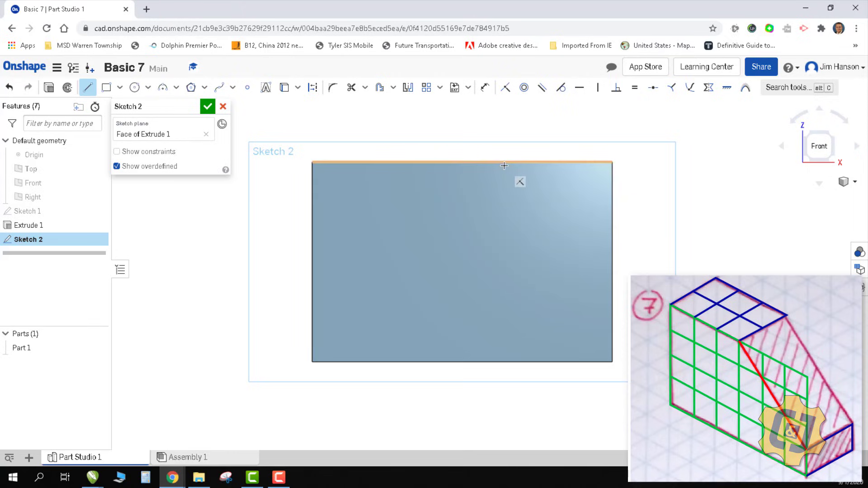
drag(502, 161, 516, 188)
drag(550, 237, 612, 261)
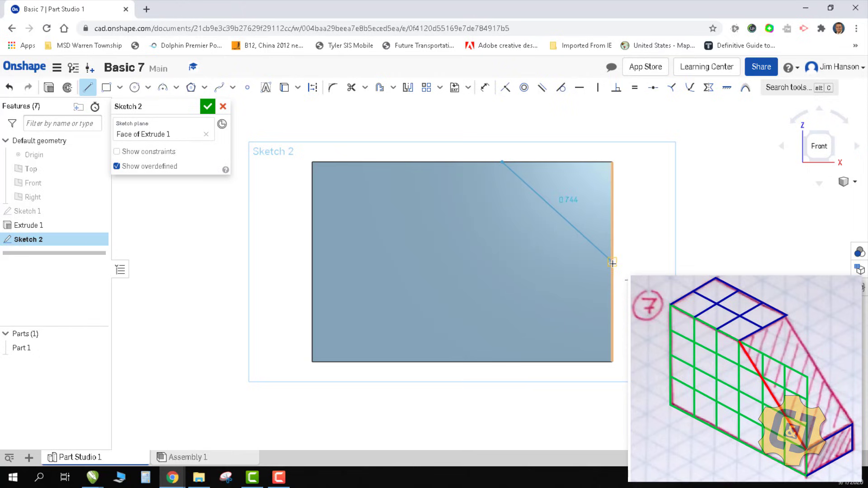
click(611, 232)
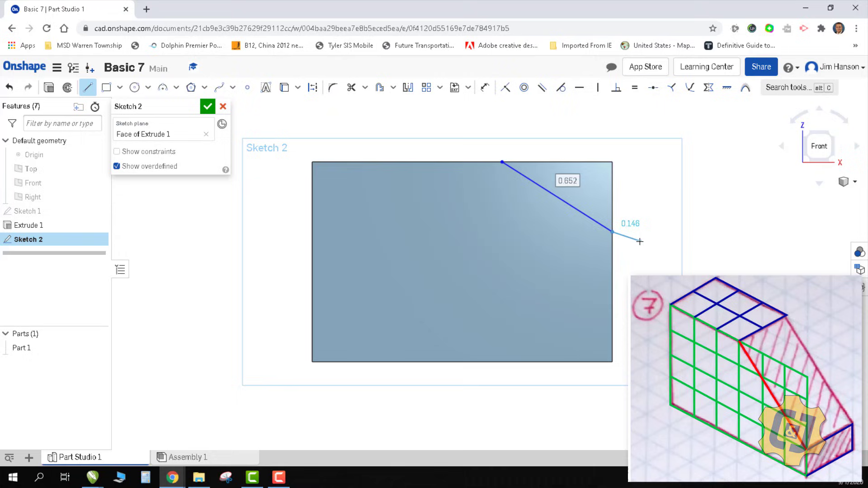
right_click(646, 243)
click(654, 251)
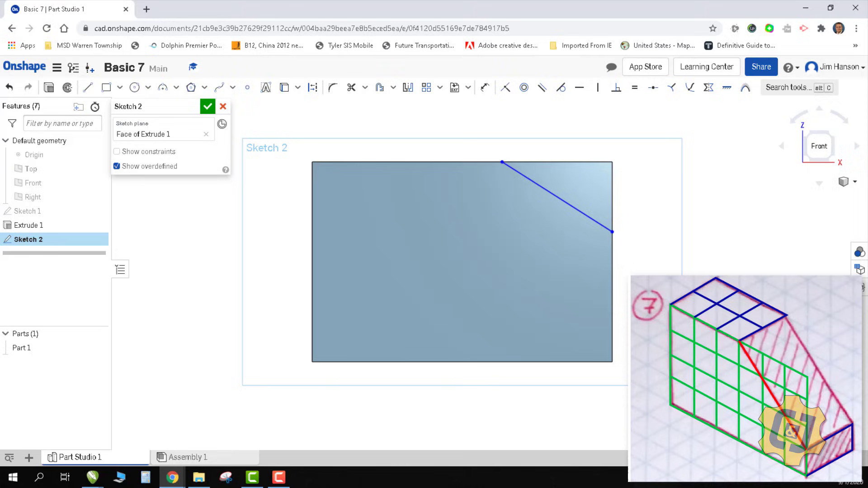
Dimension the line's top end 0.75 in from the block's left edge
click(484, 87)
click(502, 162)
click(389, 148)
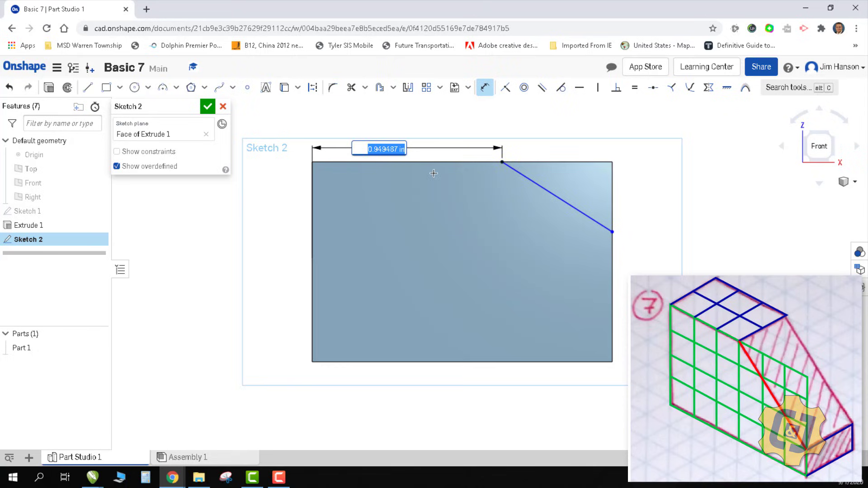
text(0.75)
key(Return)
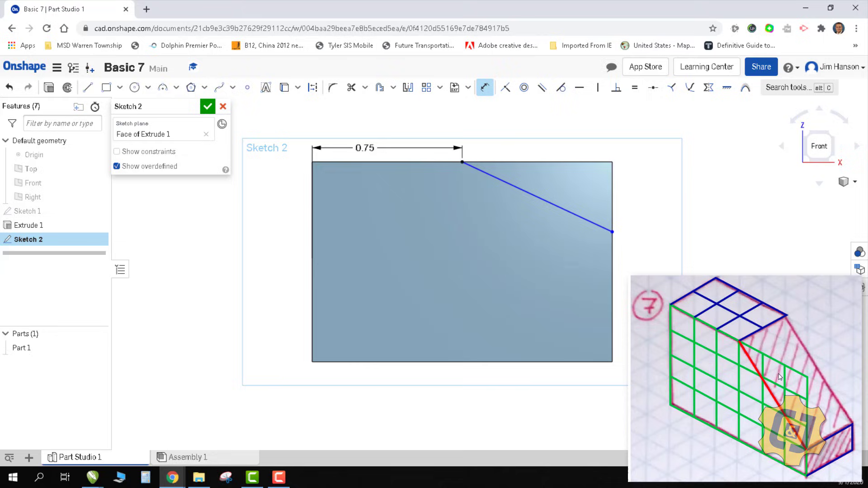
Dimension the line's lower end 0.25 in above the bottom edge, go isometric, and finish Sketch 2
click(597, 362)
click(611, 231)
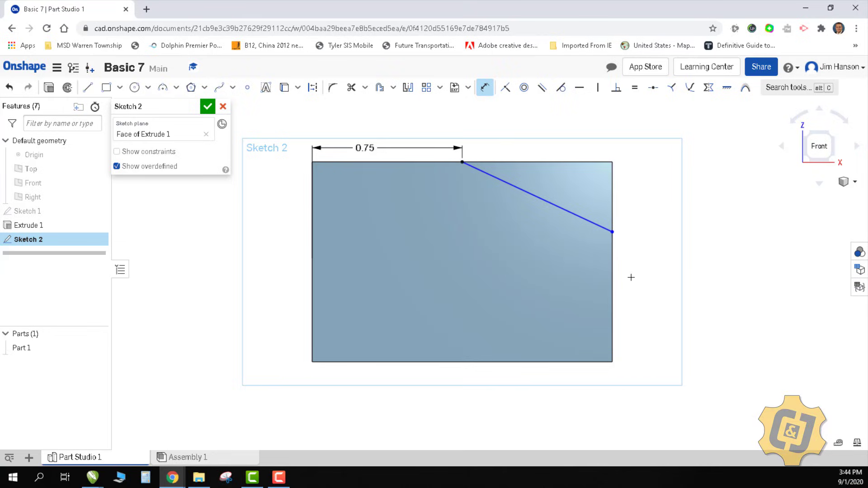
click(639, 303)
key(Return)
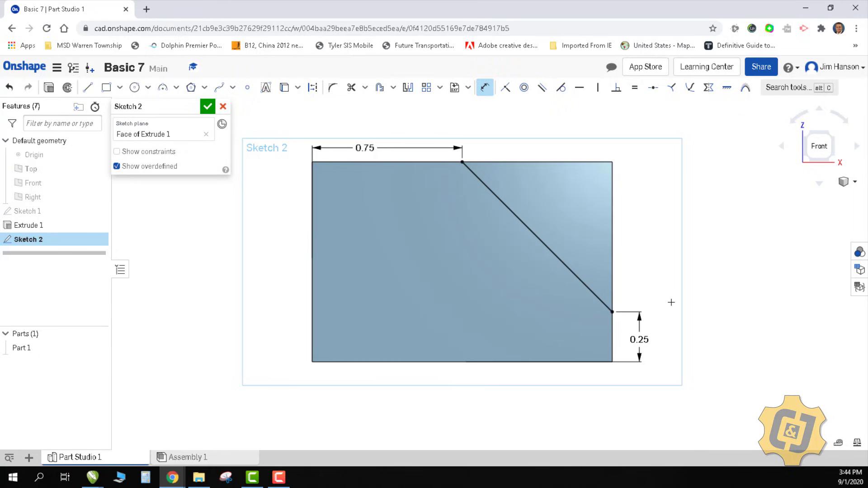
click(849, 182)
click(791, 196)
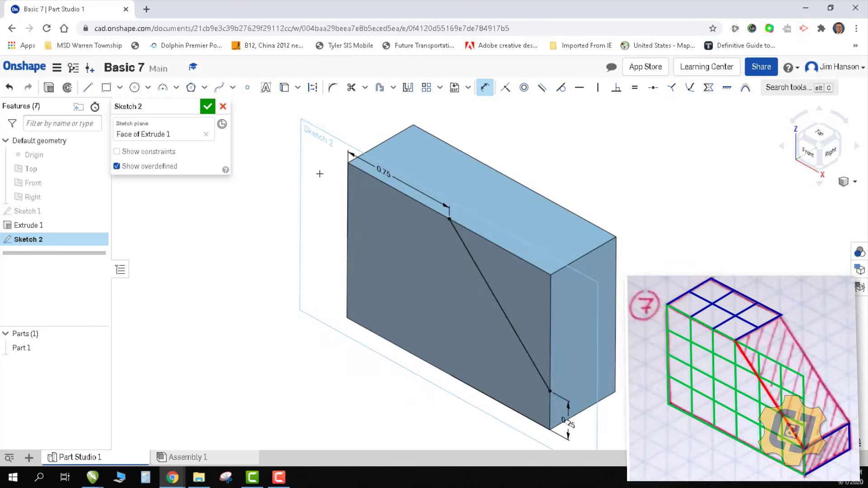
click(207, 107)
Remove the triangular region Through all, then roll the history back to after Sketch 1
click(96, 88)
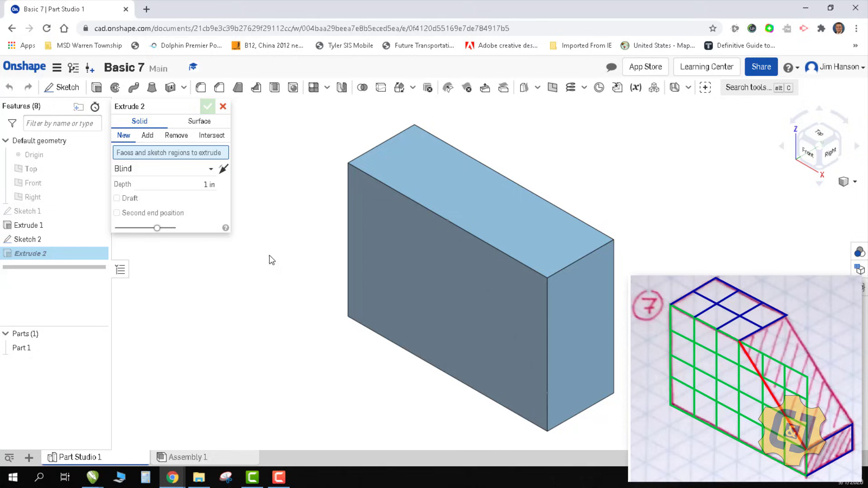
click(510, 278)
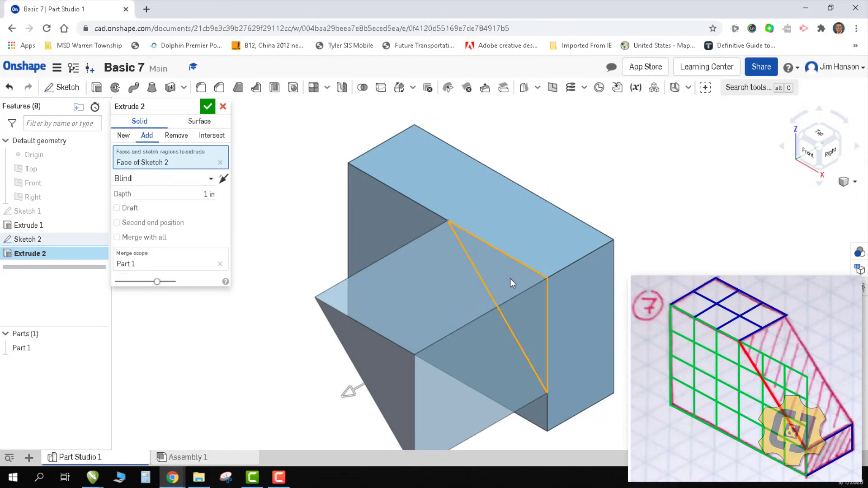
click(181, 140)
click(183, 178)
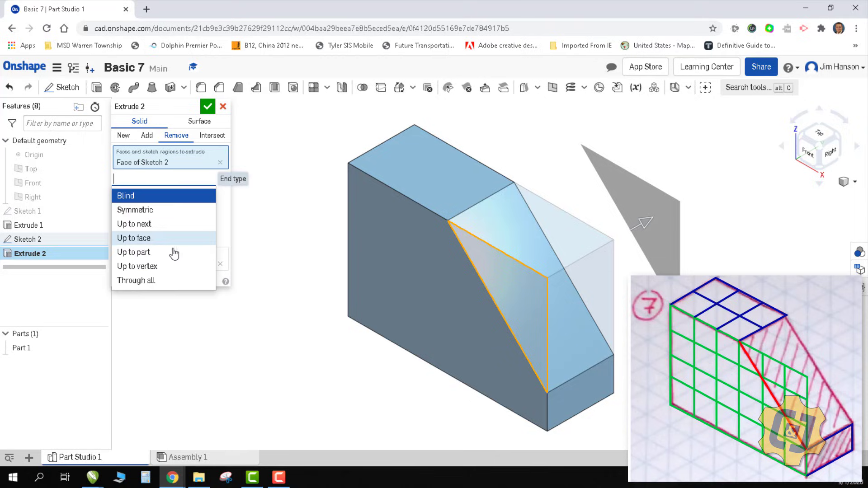
click(161, 280)
click(208, 106)
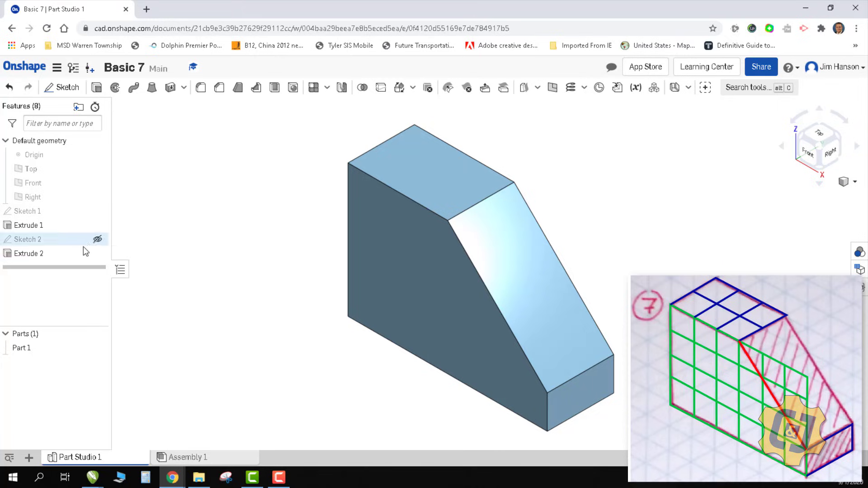
drag(77, 267, 78, 218)
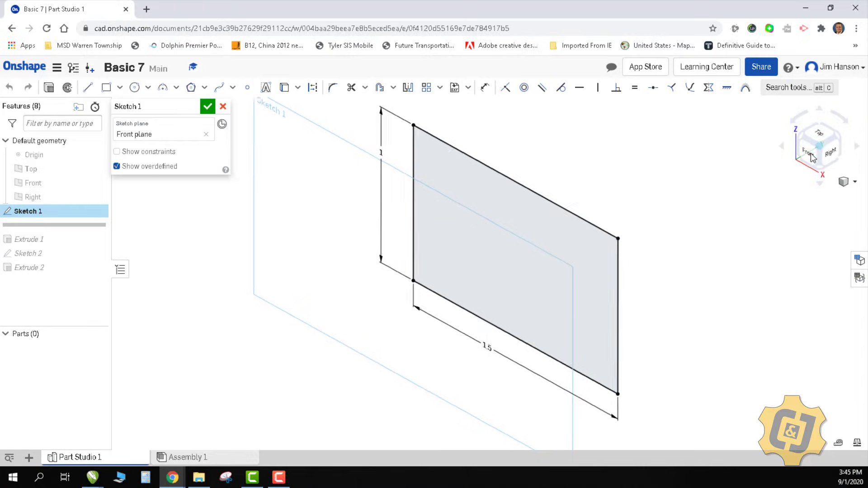
In Sketch 1, draw a diagonal line from the rectangle's top edge to its right edge
key(n)
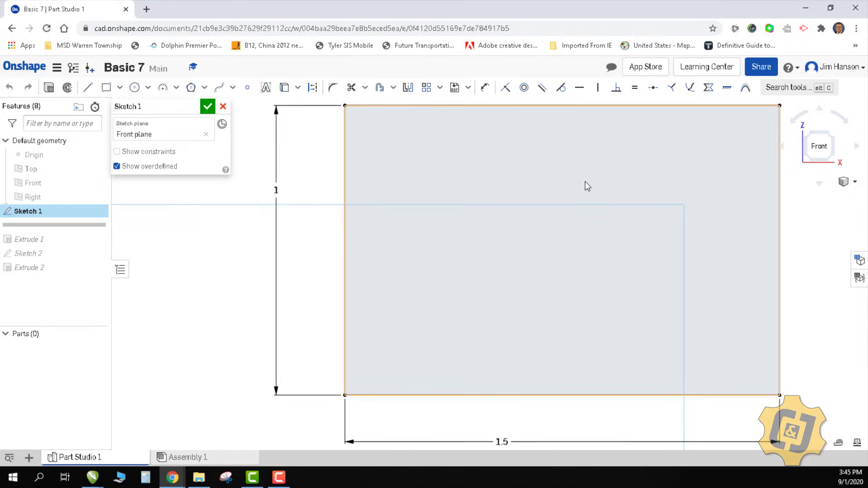
click(88, 87)
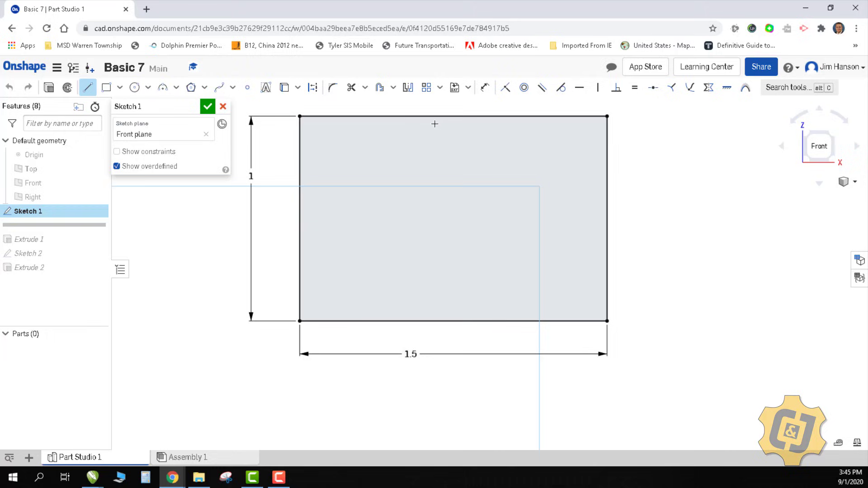
click(435, 117)
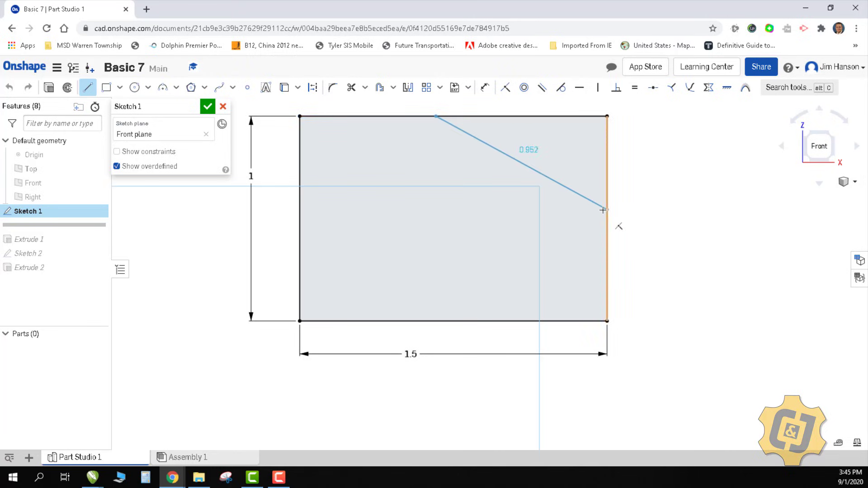
click(607, 209)
Dimension the diagonal's lower end 0.25 in above the rectangle's bottom edge
click(486, 89)
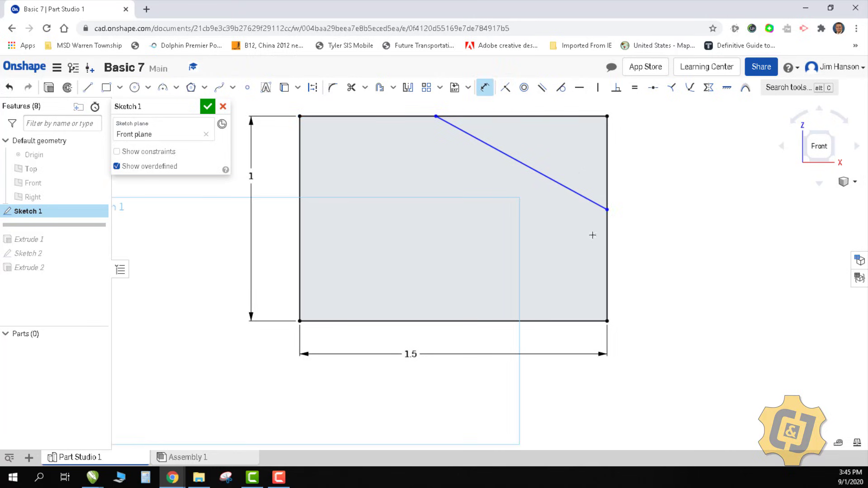
click(599, 321)
click(607, 209)
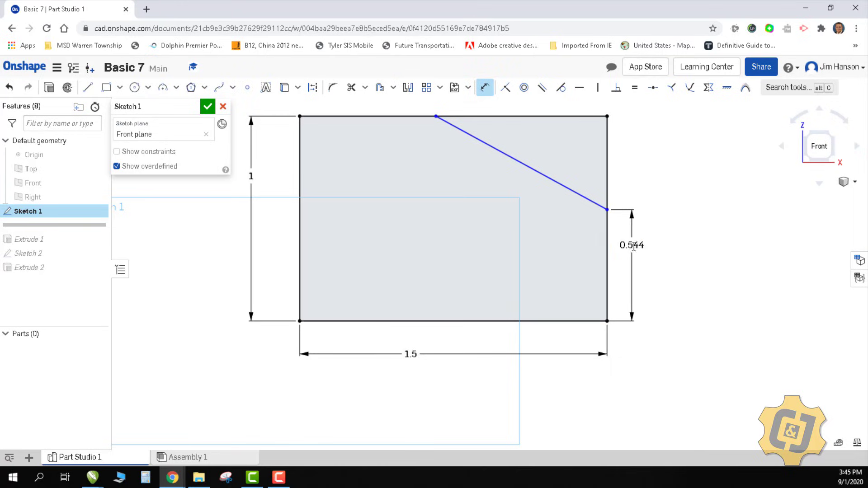
click(633, 245)
text(.25)
key(Return)
Dimension the diagonal's top end 0.75 in from the left edge and switch to isometric view
middle_drag(659, 257, 686, 298)
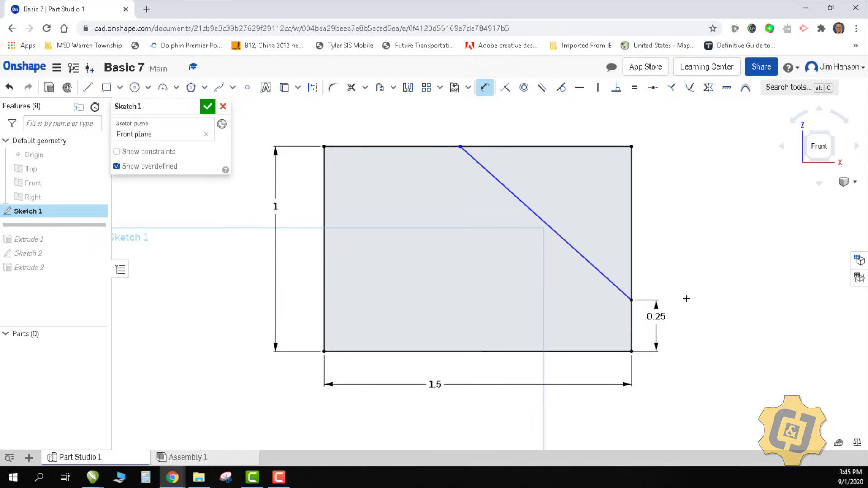
click(324, 165)
click(460, 146)
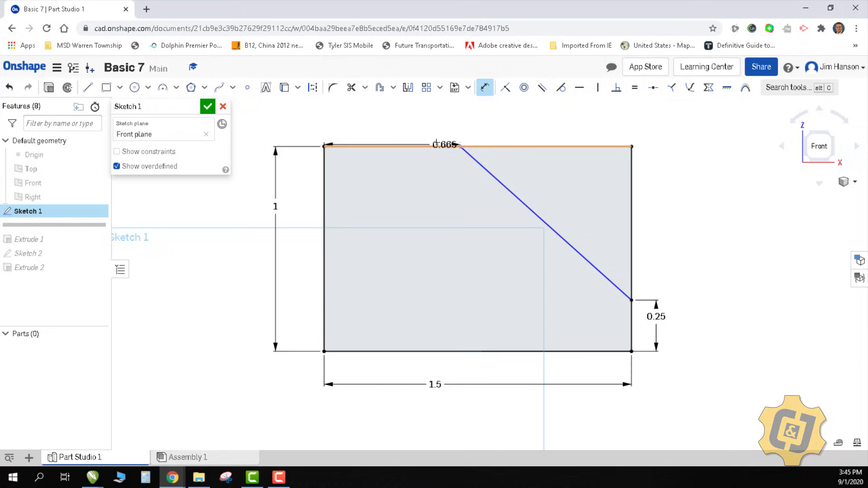
click(408, 126)
text(0.75)
key(Return)
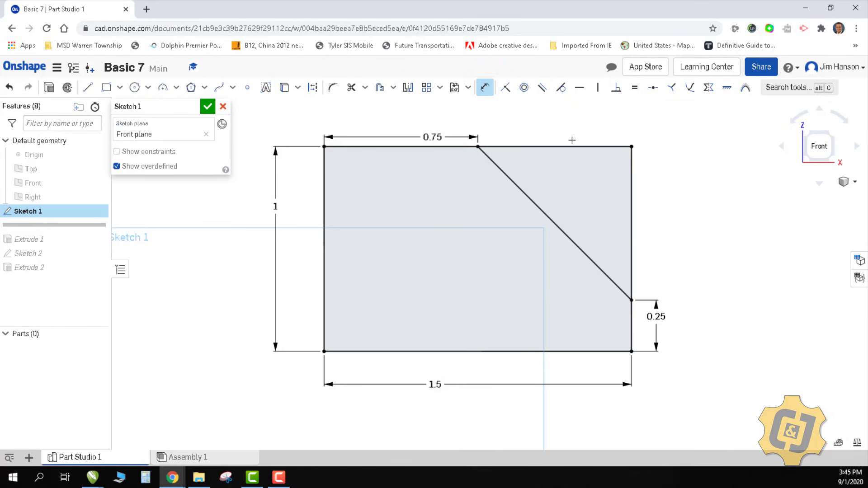
click(846, 182)
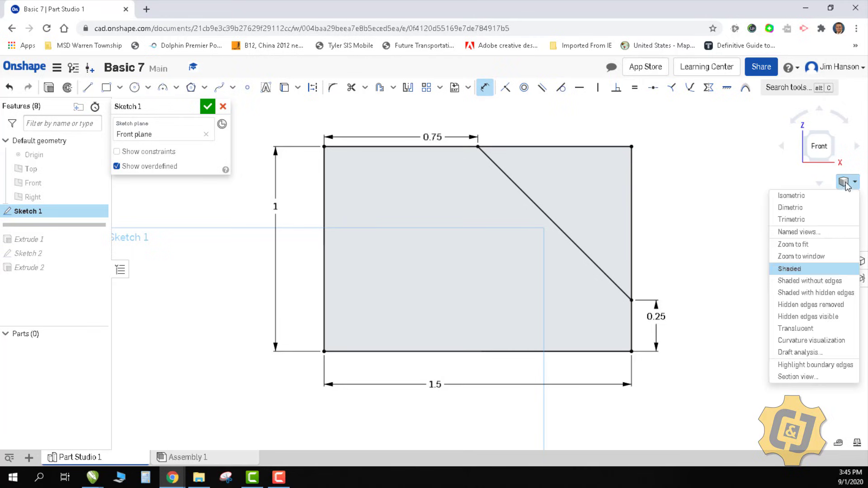
click(836, 195)
Finish Sketch 1 and extrude one of its regions 0.5 in deep as Extrude 3
click(207, 106)
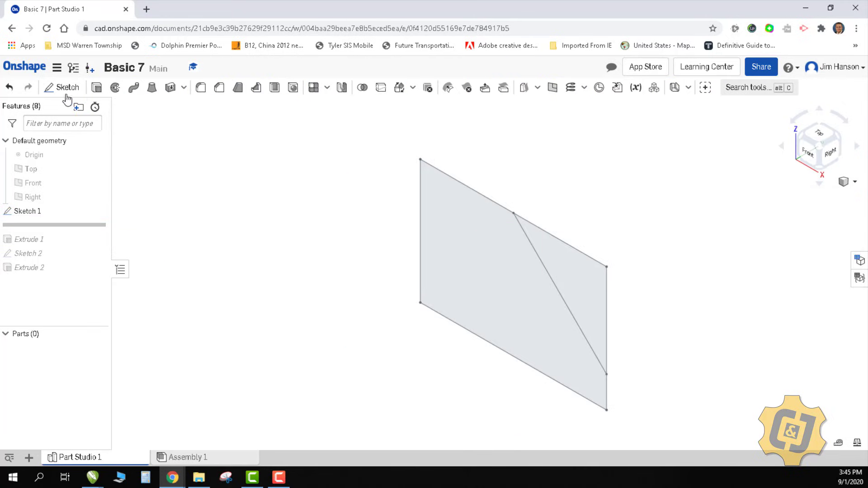
click(102, 88)
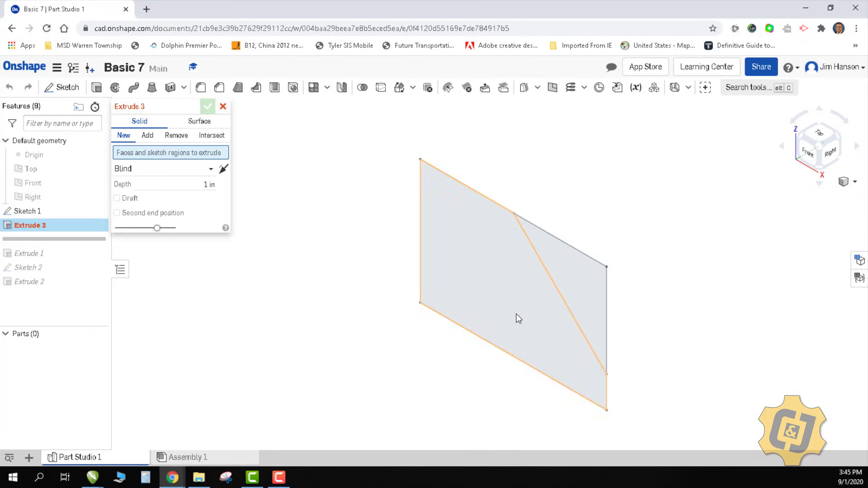
click(515, 285)
drag(188, 189, 215, 195)
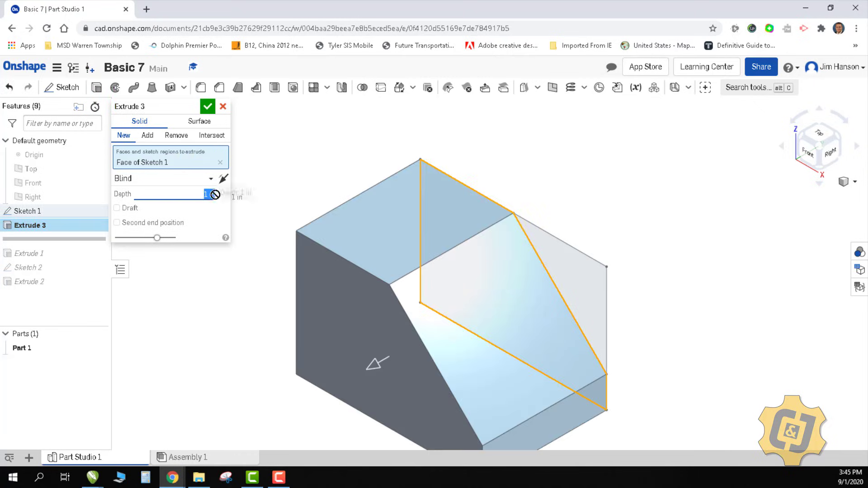
text(.5)
key(Return)
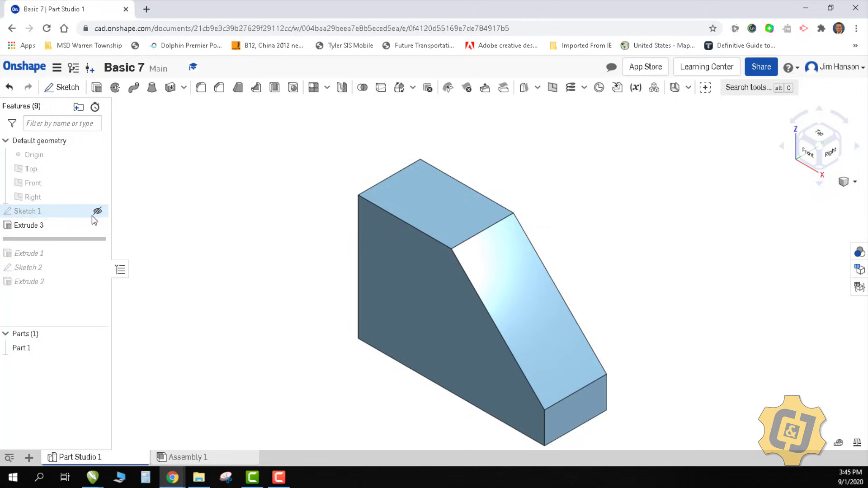
Edit Extrude 3 to include the second sketch region as well
double_click(35, 224)
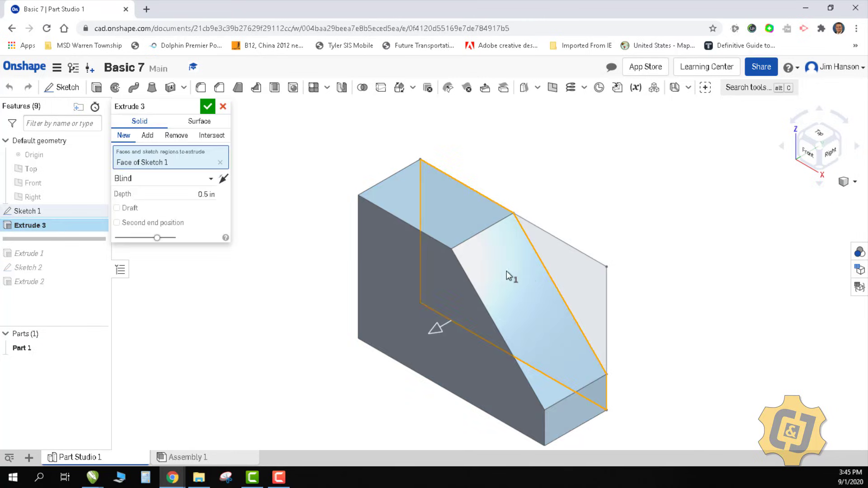
click(570, 274)
click(208, 106)
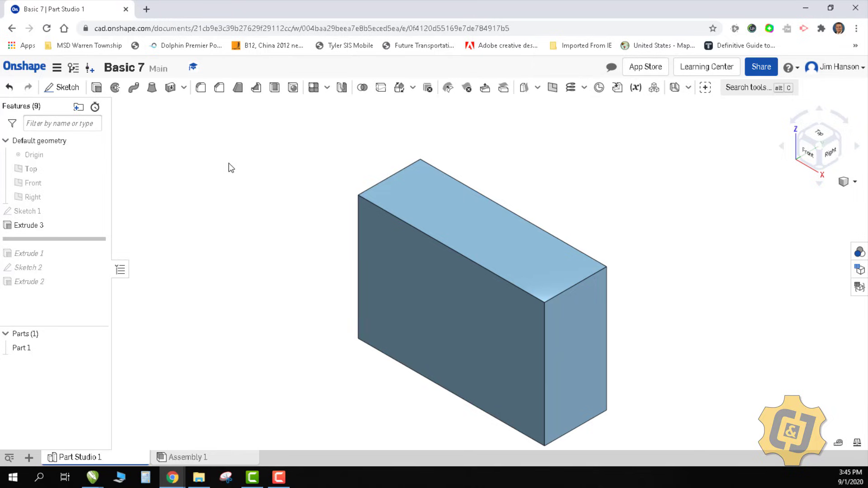
Start a Chamfer feature on the block and show its chamfer type options
key(f)
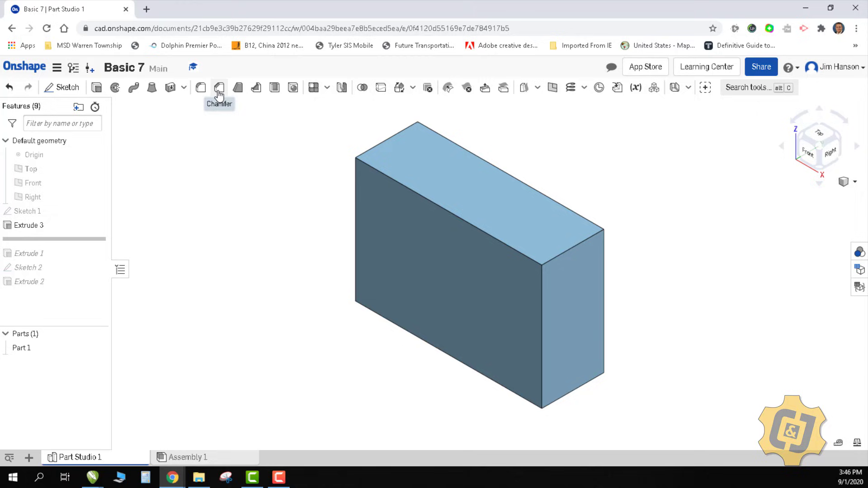
click(219, 94)
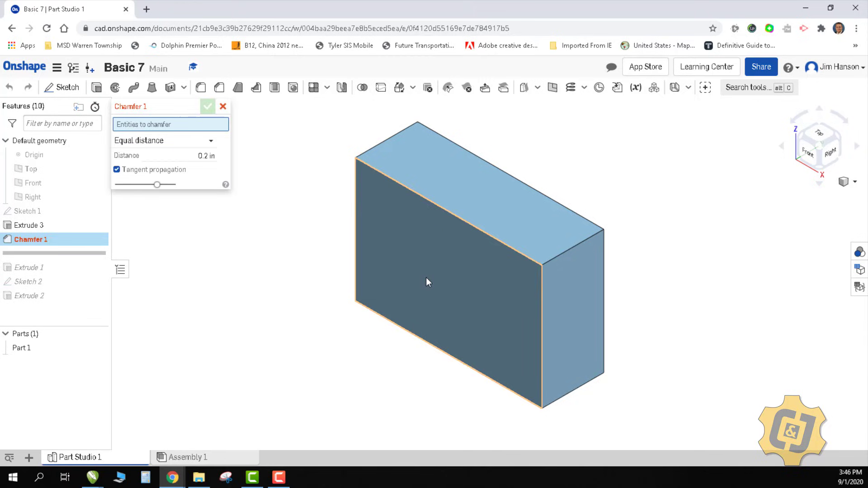
click(192, 151)
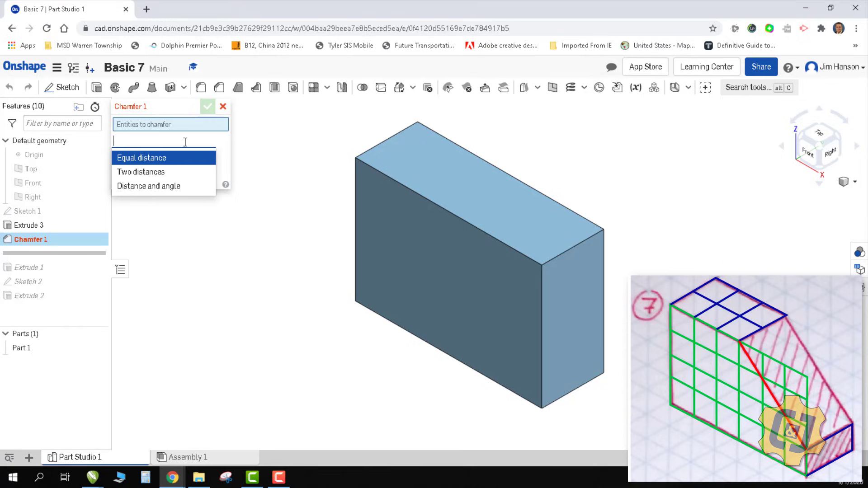
Chamfer the block's top-right edge with an equal distance of 0.75 in
key(Return)
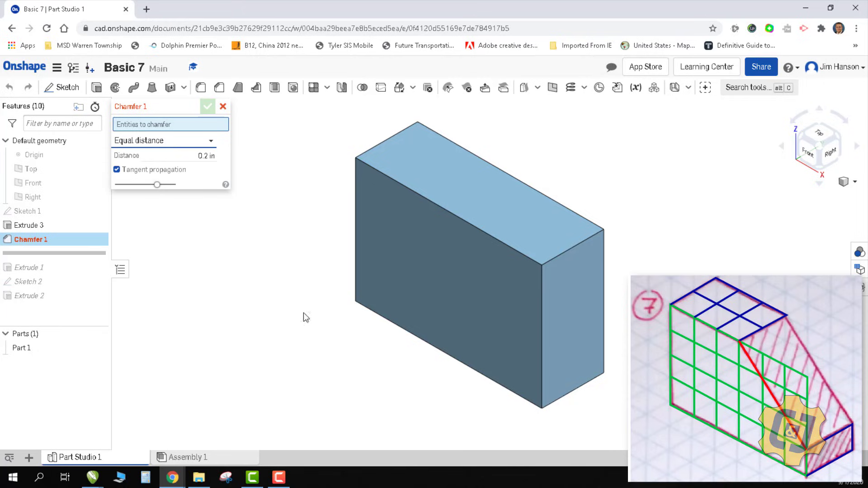
click(569, 250)
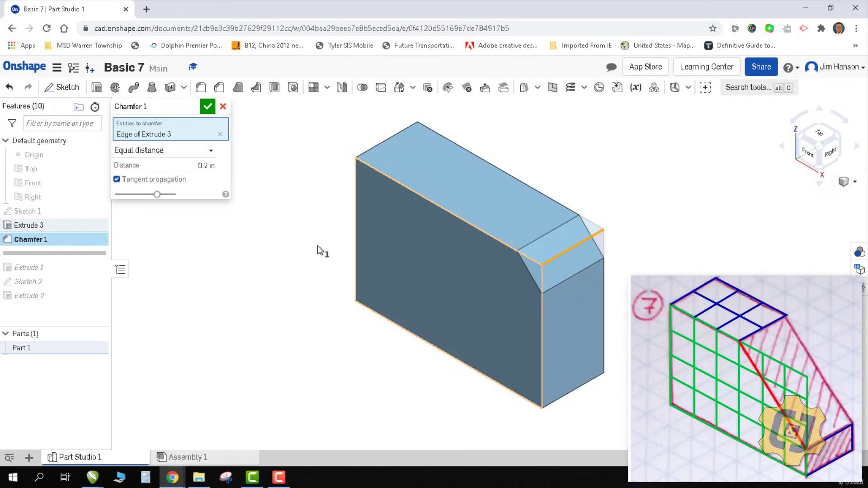
click(175, 165)
key(BackSpace)
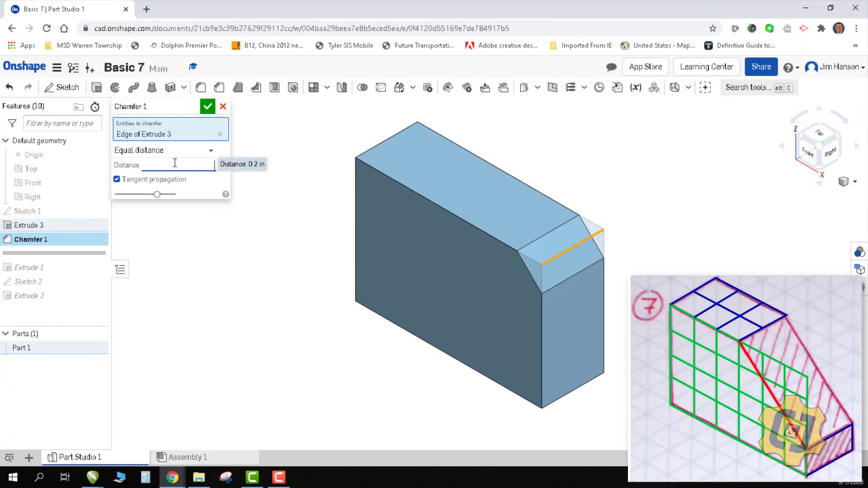
text(.75)
key(Return)
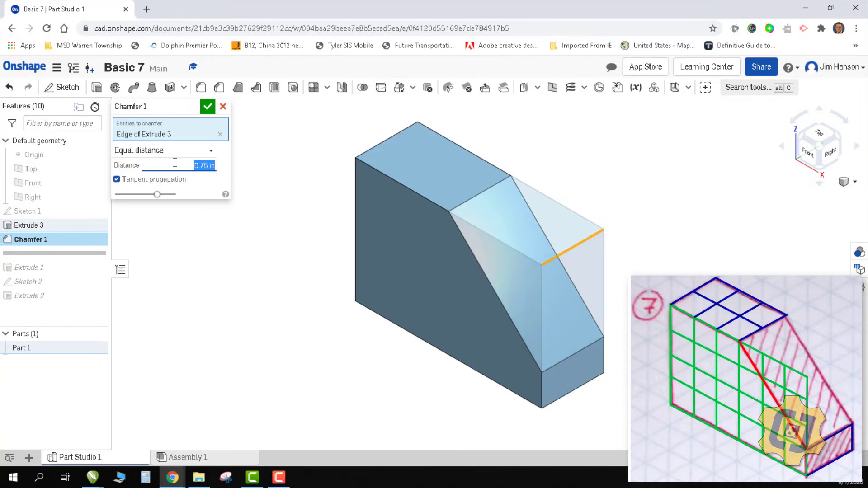
key(Return)
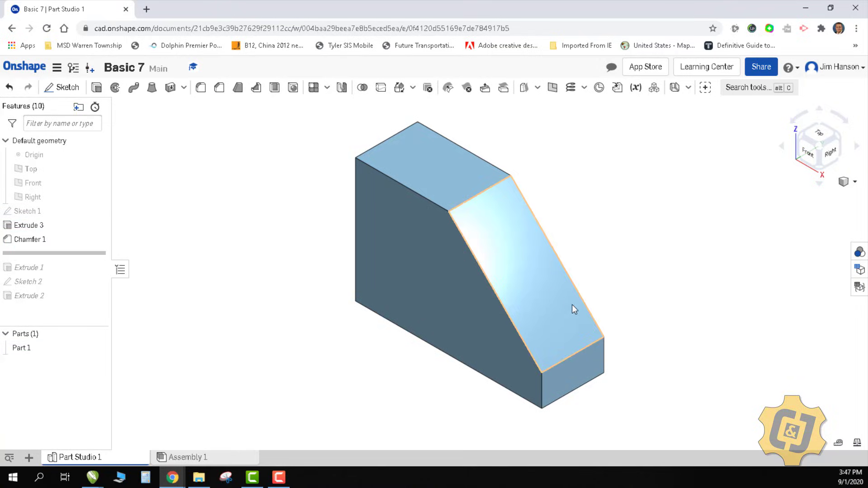
click(604, 353)
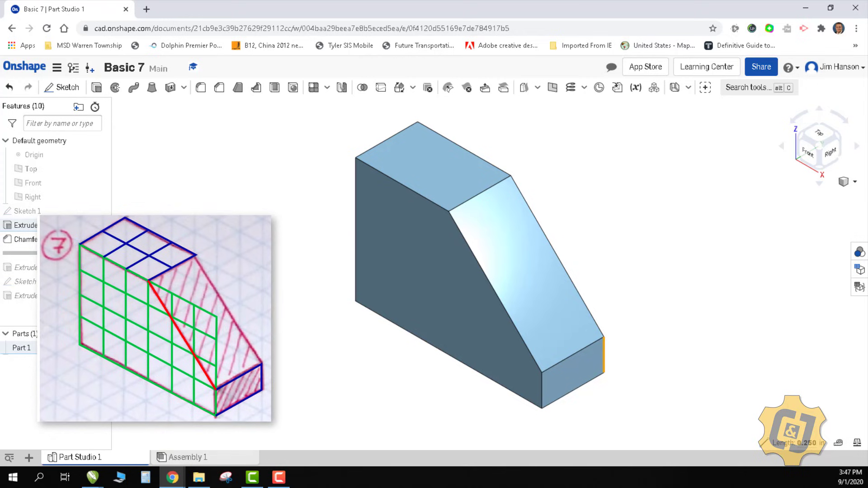
key(Escape)
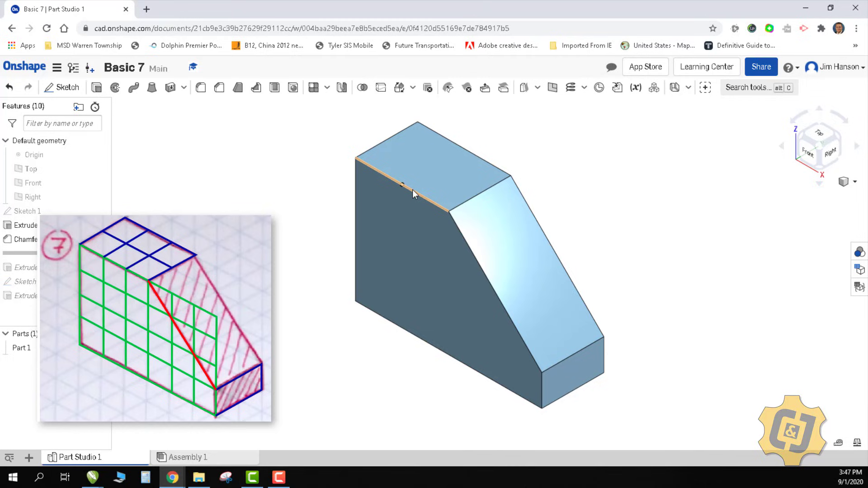
click(413, 190)
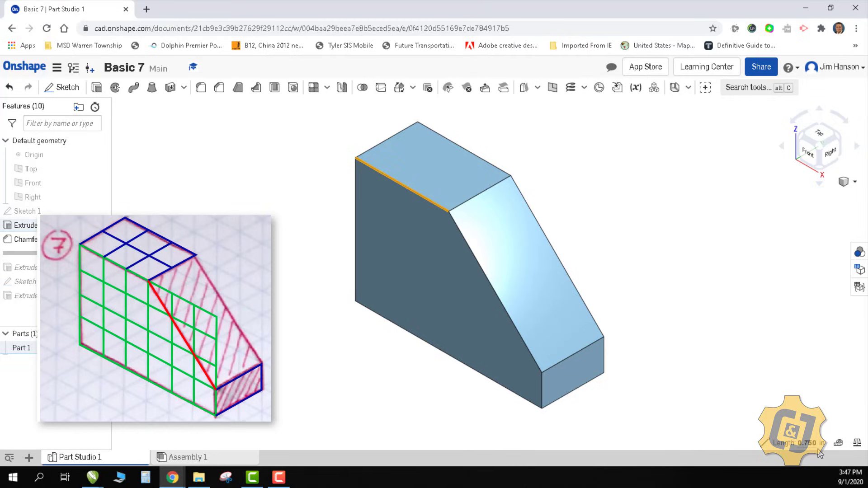
click(712, 327)
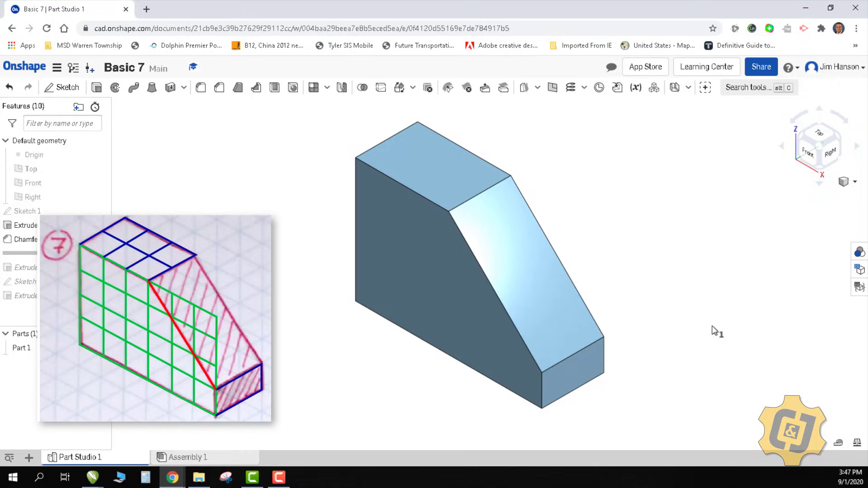